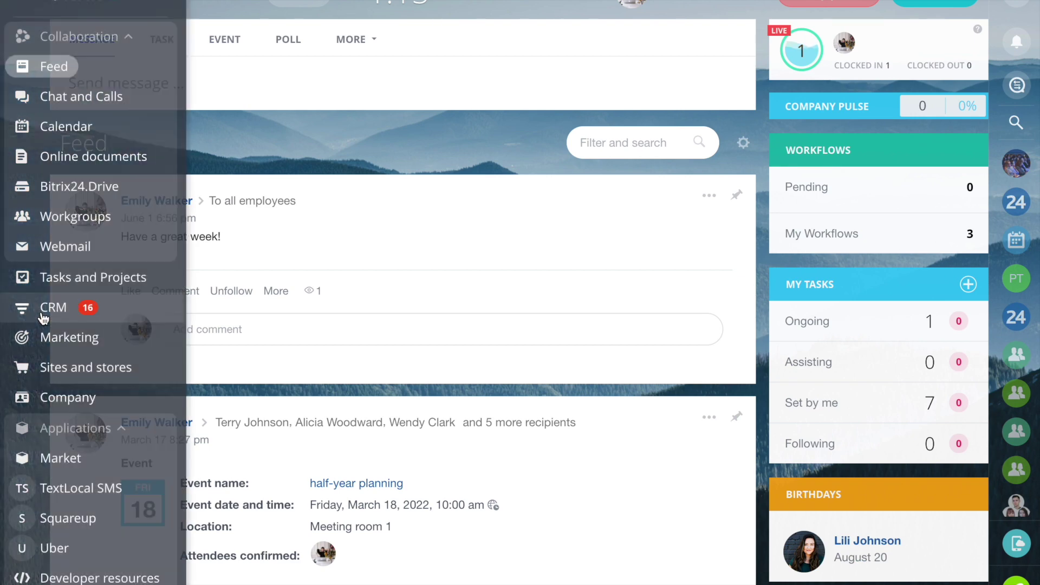
Step: Navigate from CRM through its settings to the Product Properties page
click(43, 318)
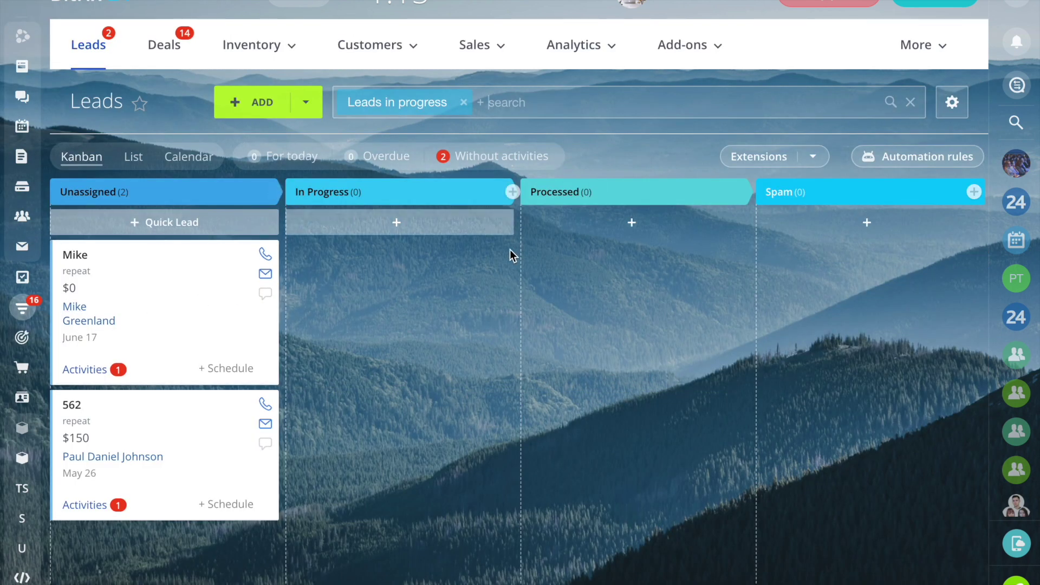
click(915, 49)
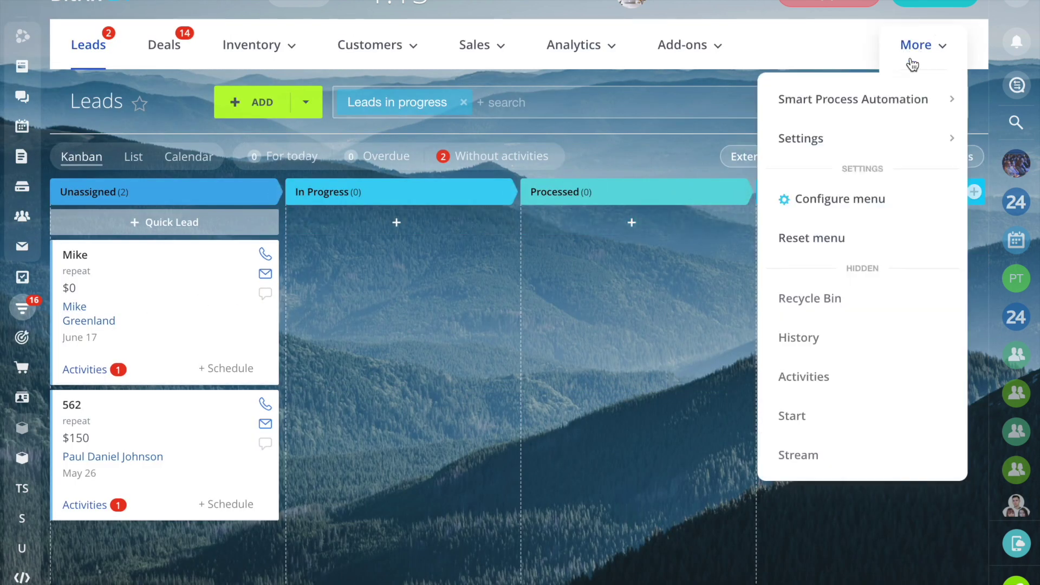
mouse_move(801, 138)
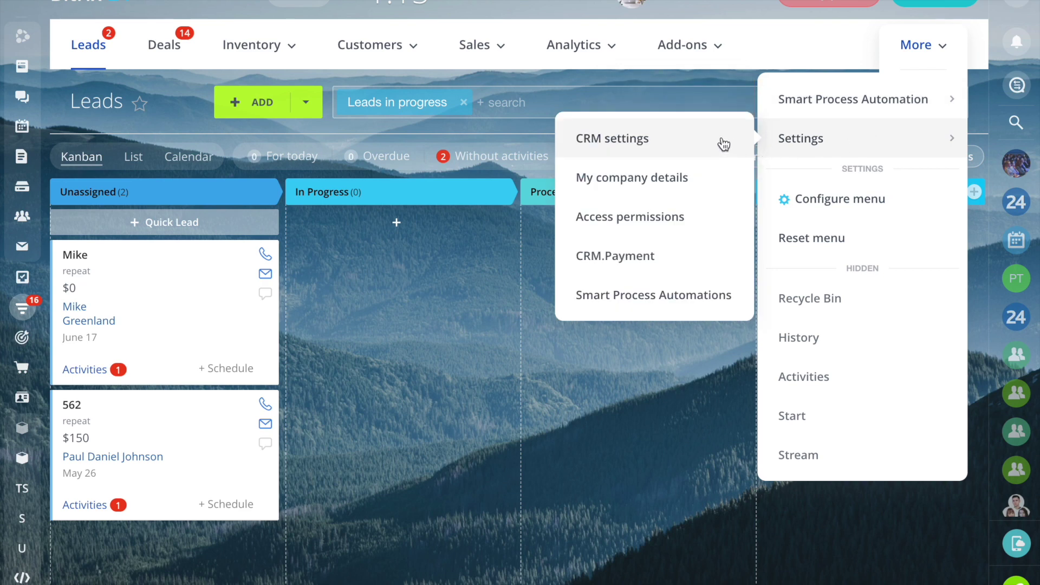
click(724, 144)
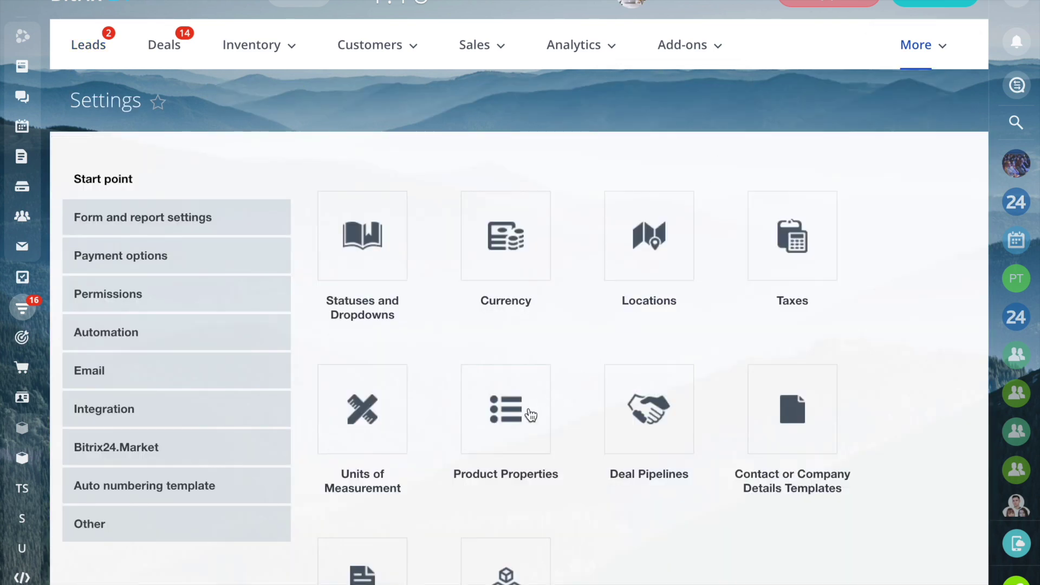
click(527, 416)
scroll(526, 417, down, 3)
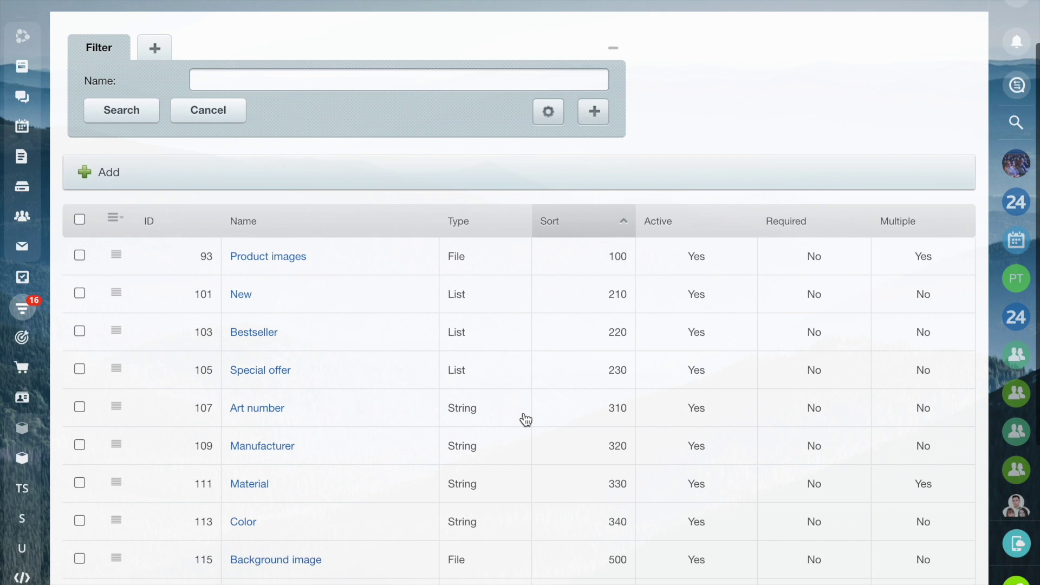
Step: Start a new product property and set its type to List
click(107, 174)
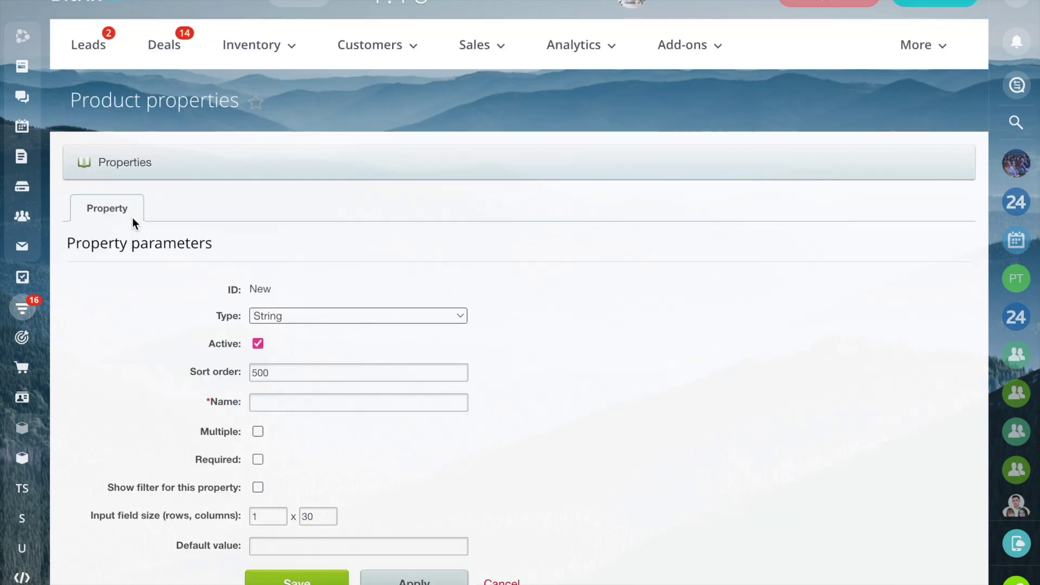
scroll(152, 282, down, 2)
click(277, 212)
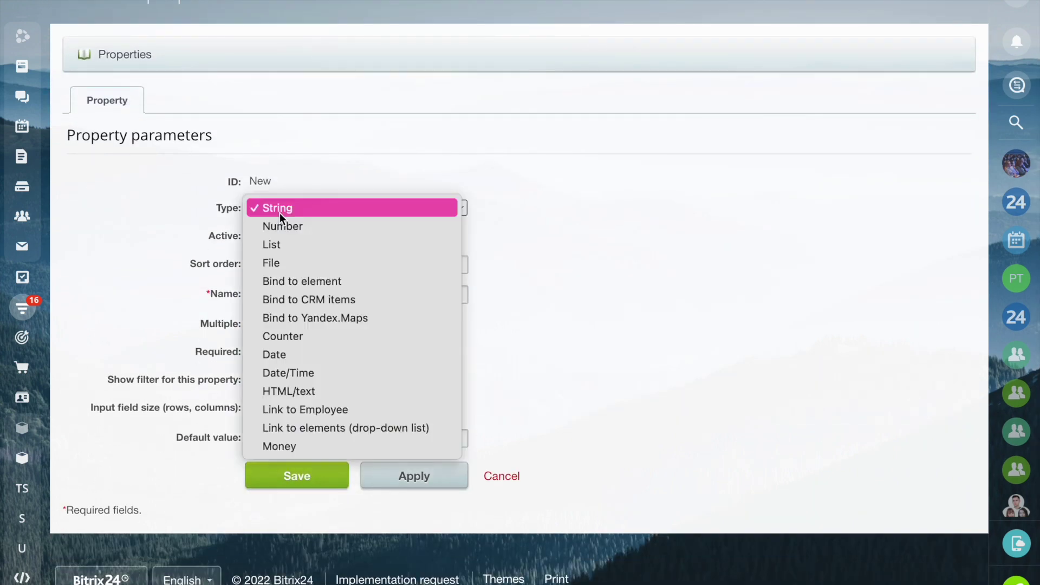
click(281, 244)
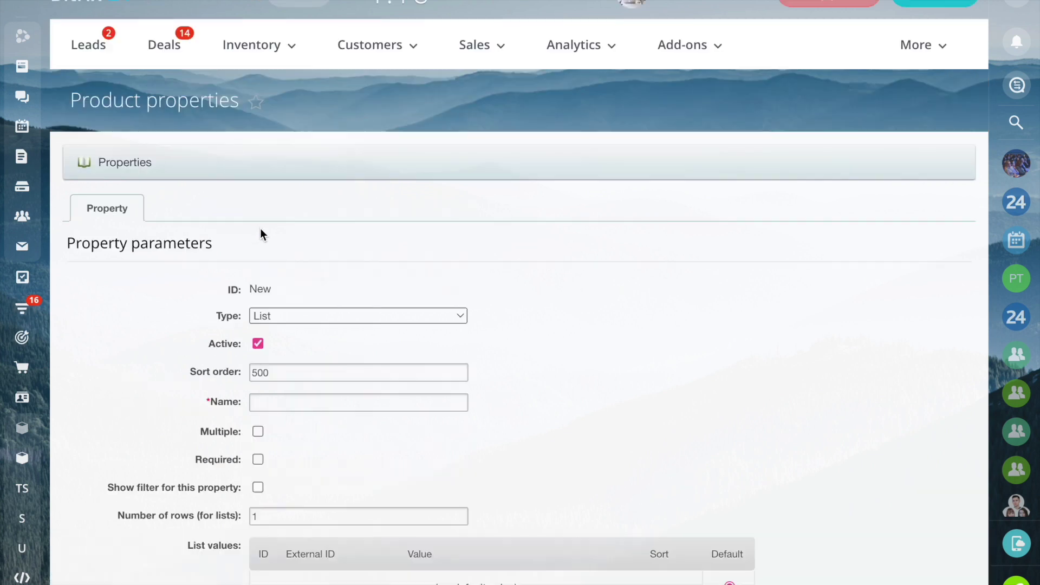
scroll(206, 224, down, 3)
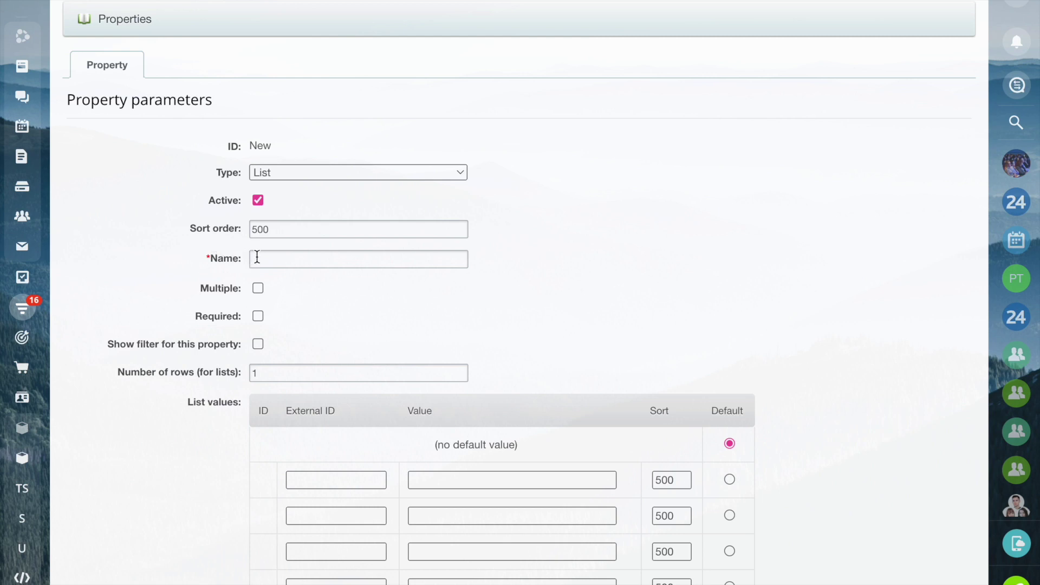
text(Material)
Step: Name the property Material and mark it Multiple, Required and Show filter
click(258, 344)
scroll(259, 345, down, 2)
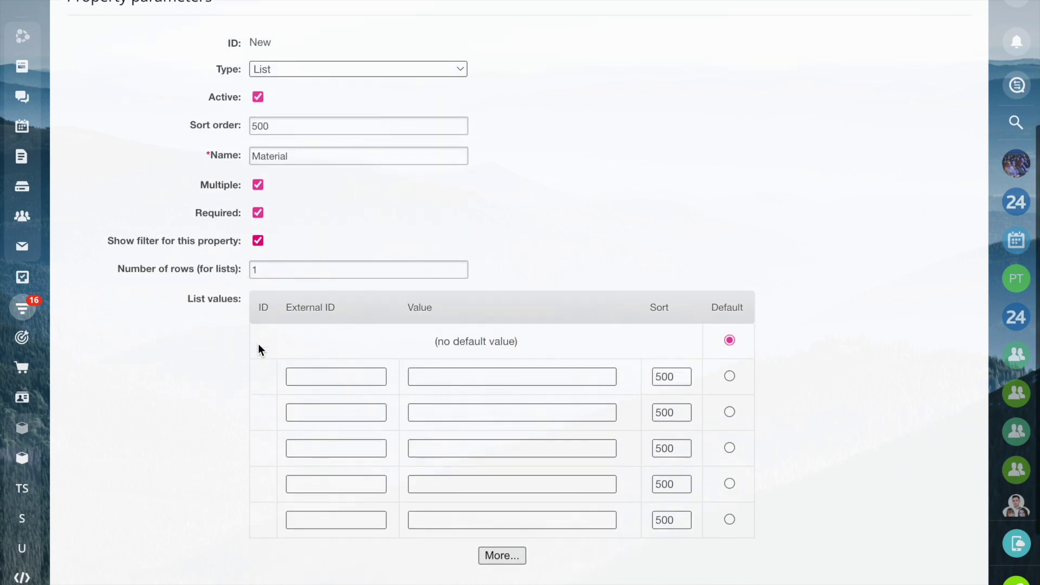
scroll(261, 322, down, 3)
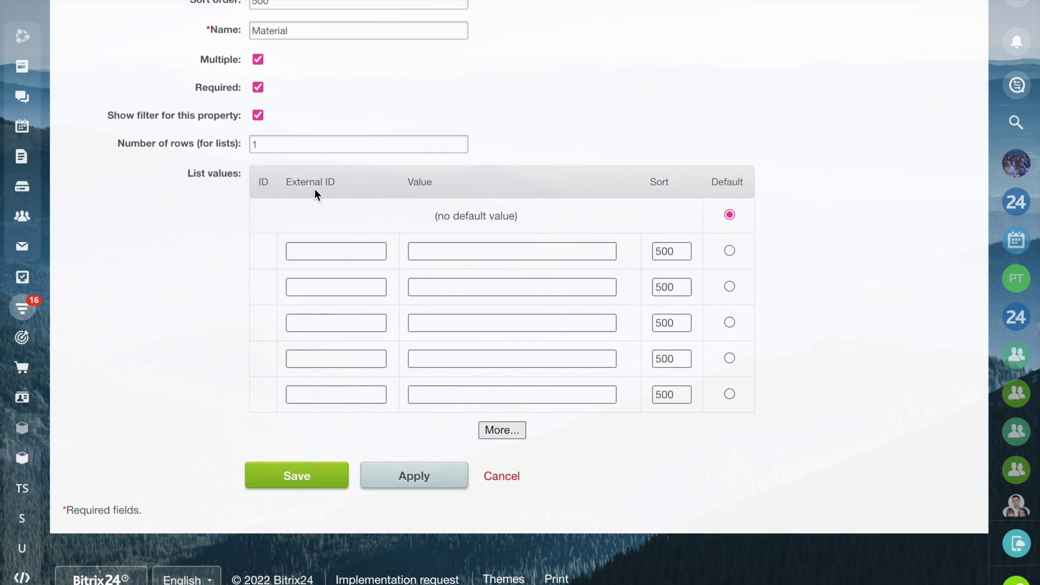
Step: Assign External IDs 1–5 to the five list value rows
click(360, 251)
text(1)
click(342, 287)
text(2)
click(340, 323)
text(3)
click(337, 358)
text(4)
click(332, 395)
text(5)
Step: Enter values Cotton, Linen, Viscose, Silk and Wool, then save the Material property
click(423, 256)
text(Cotton)
click(413, 288)
text(Linen)
click(412, 320)
text(Viscose)
click(419, 359)
text(Silk)
click(418, 395)
text(Wool)
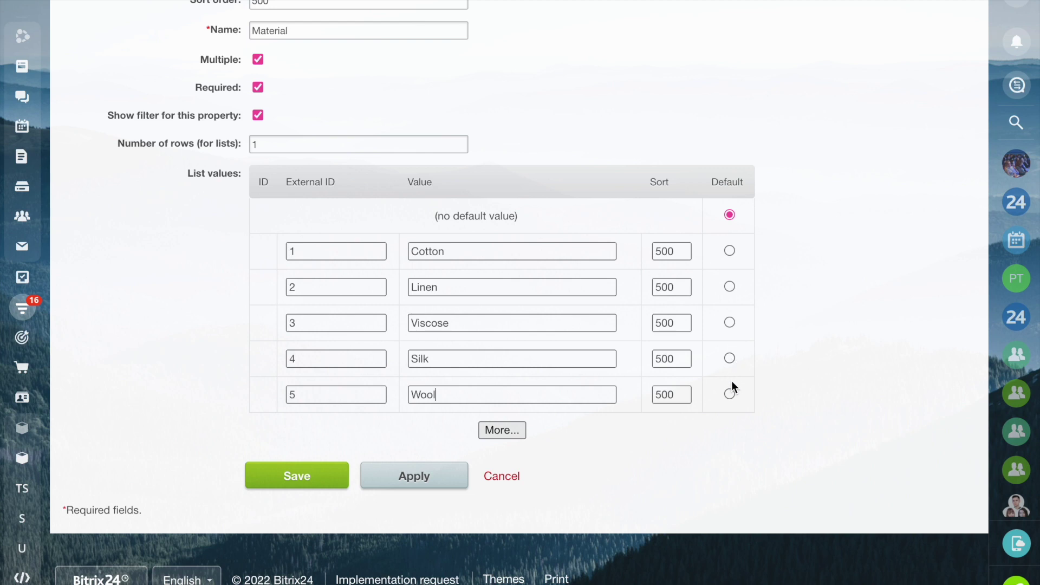
click(318, 478)
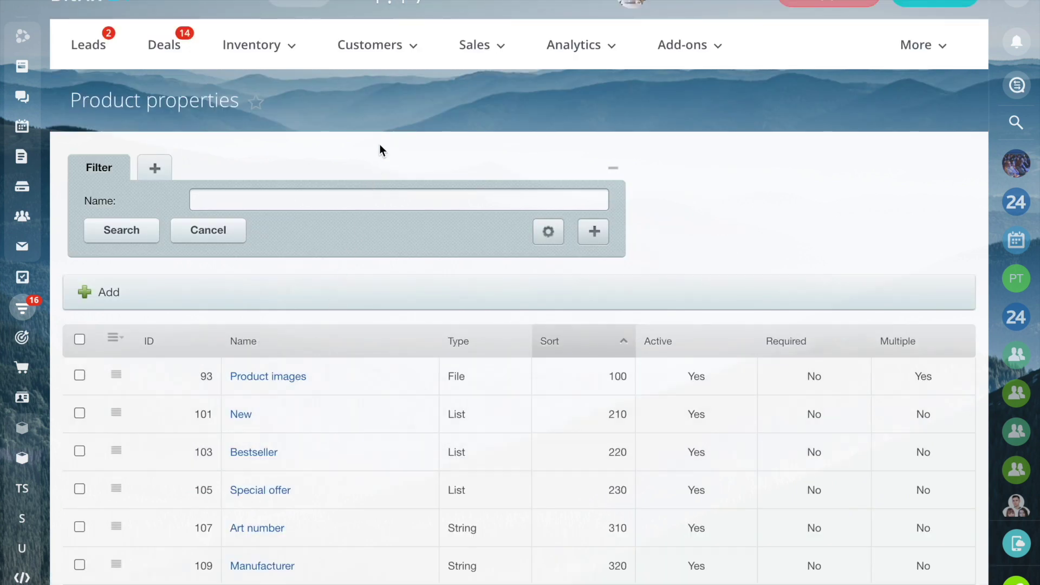
Step: Create a new product from Inventory > Products and check the Material dropdown's fabric values
click(285, 53)
click(280, 97)
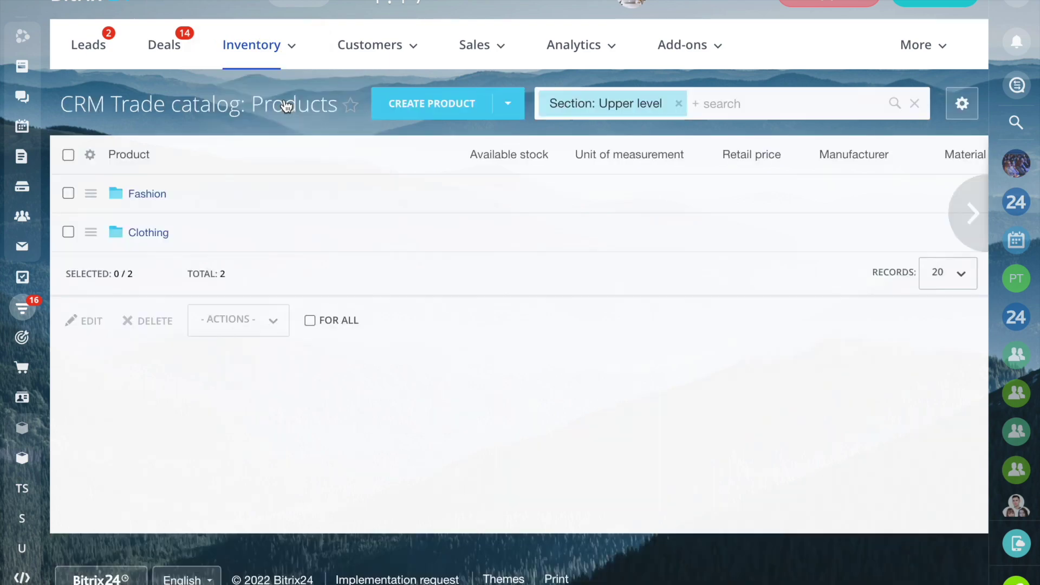
click(416, 111)
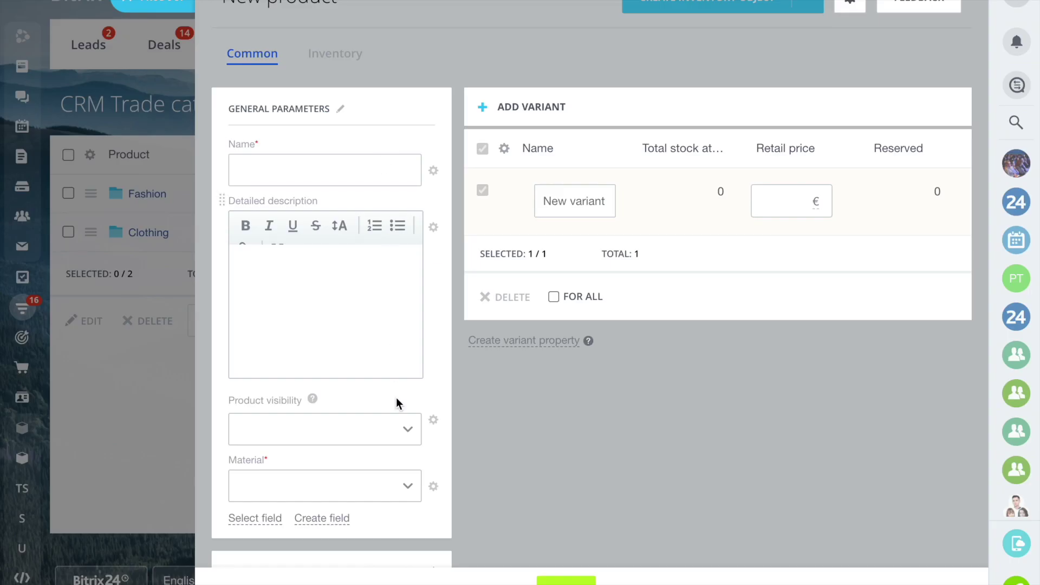
click(411, 488)
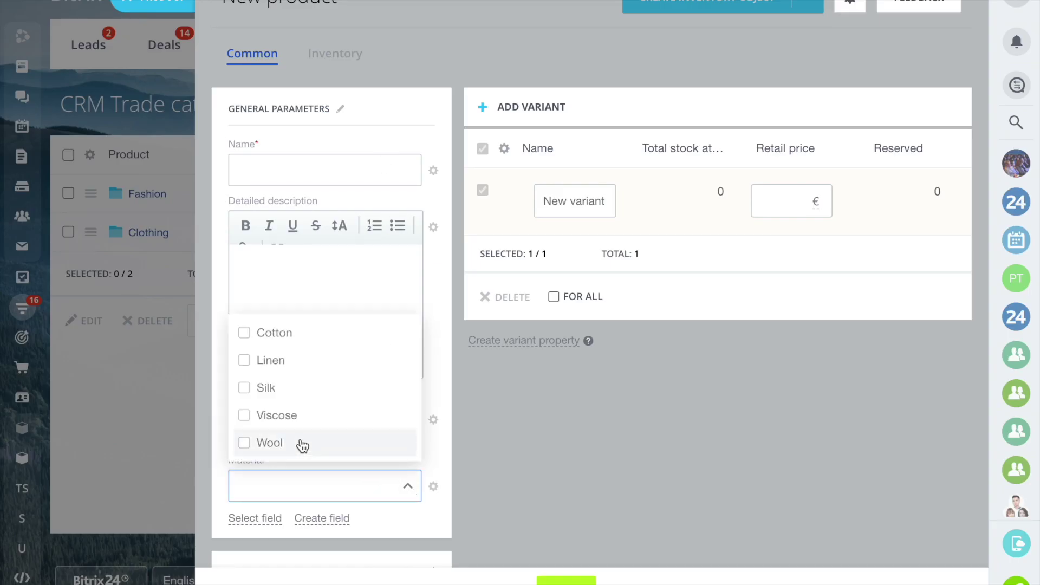